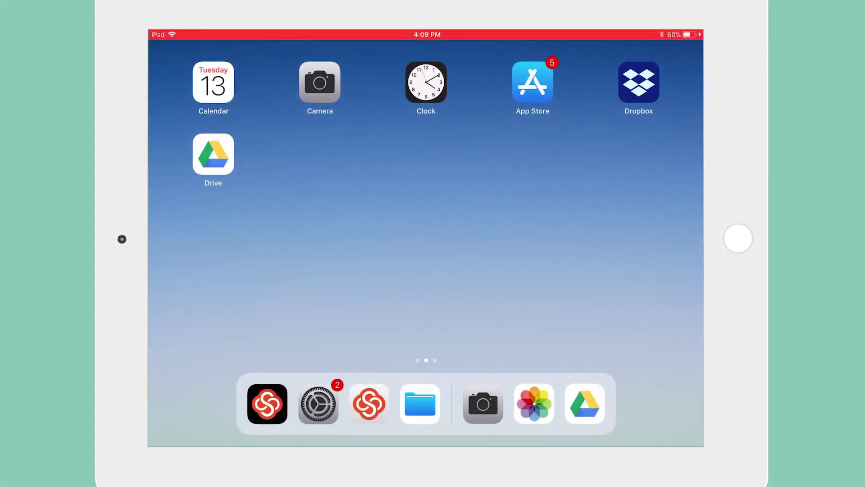
Launch Google Drive from the iPad home screen.
click(213, 155)
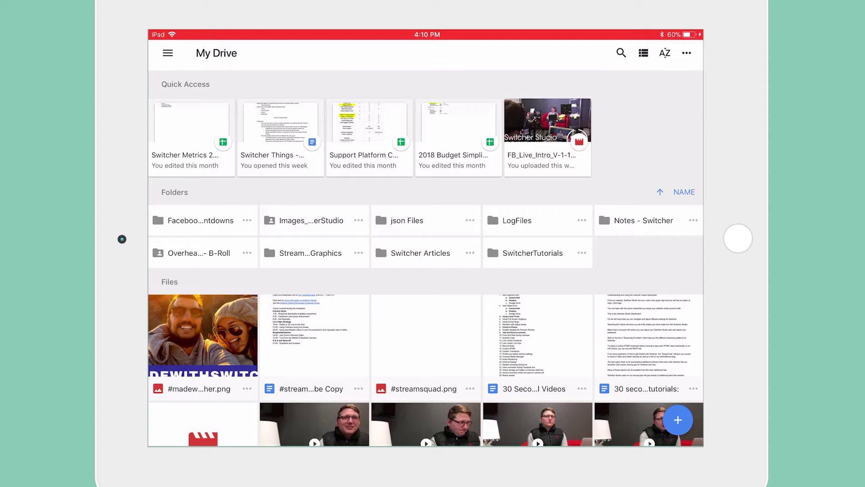
Preview #madewithswitcher.png full-screen from the My Drive Files section.
click(200, 329)
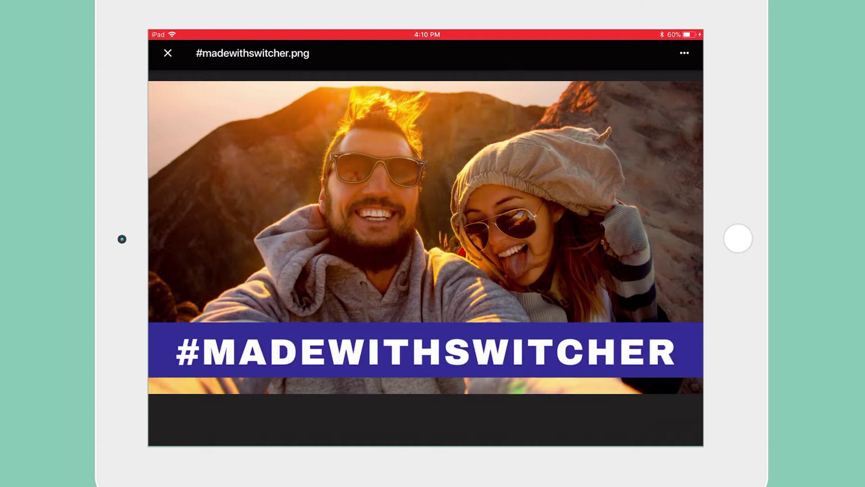
Share the image via Open in to Copy to Switcher.
click(684, 52)
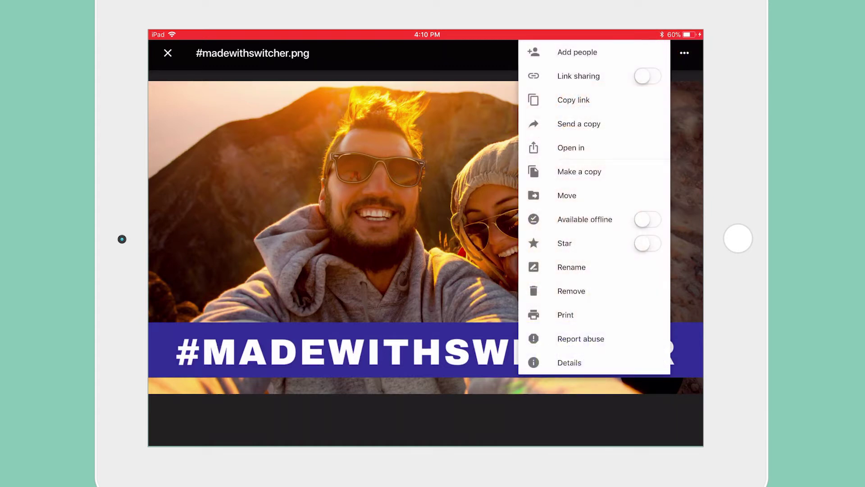
click(572, 148)
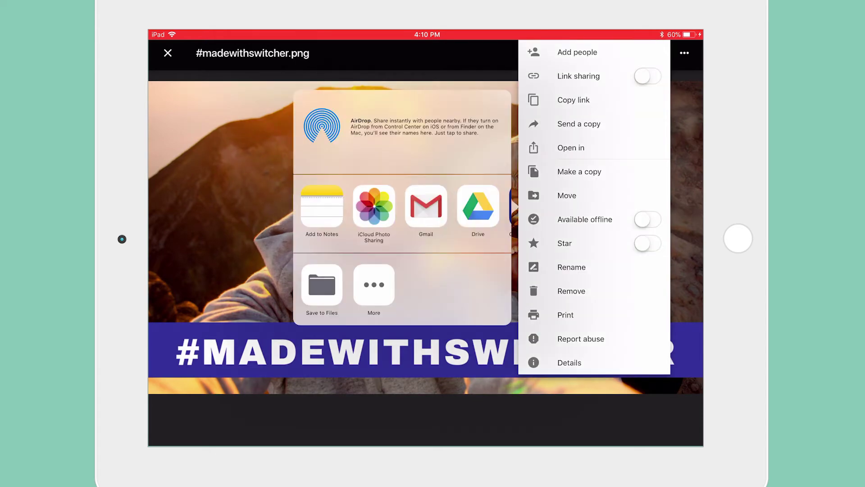
scroll(403, 207, right, 5)
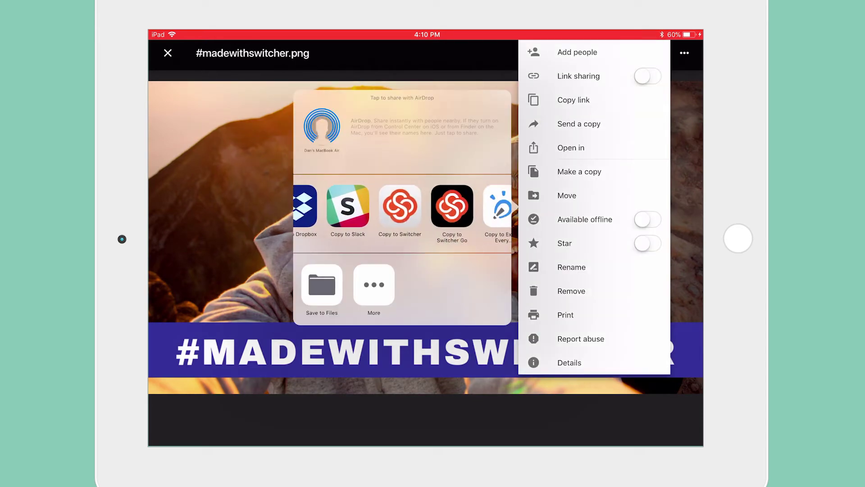
click(371, 206)
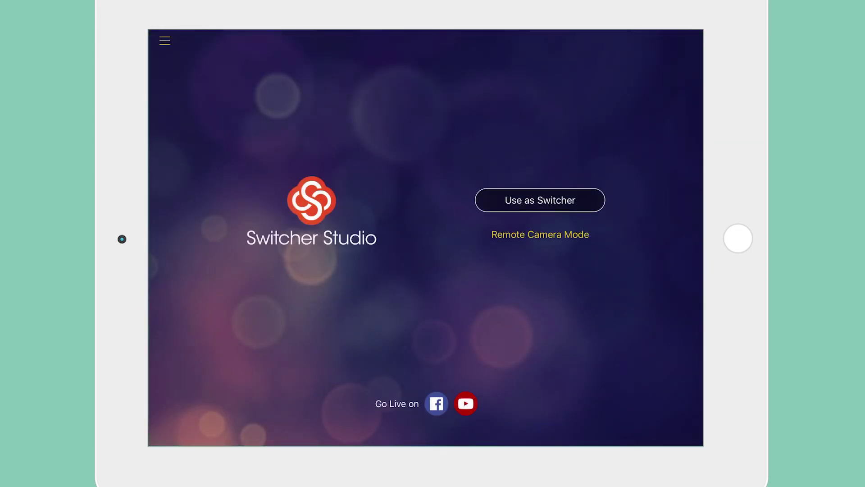
Choose Use as Switcher and open Assets from the Sources grid's + tile.
click(540, 200)
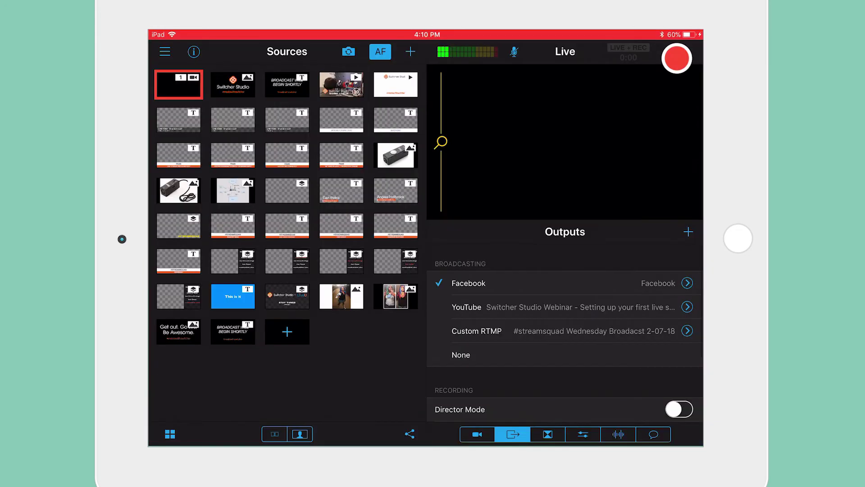
click(288, 331)
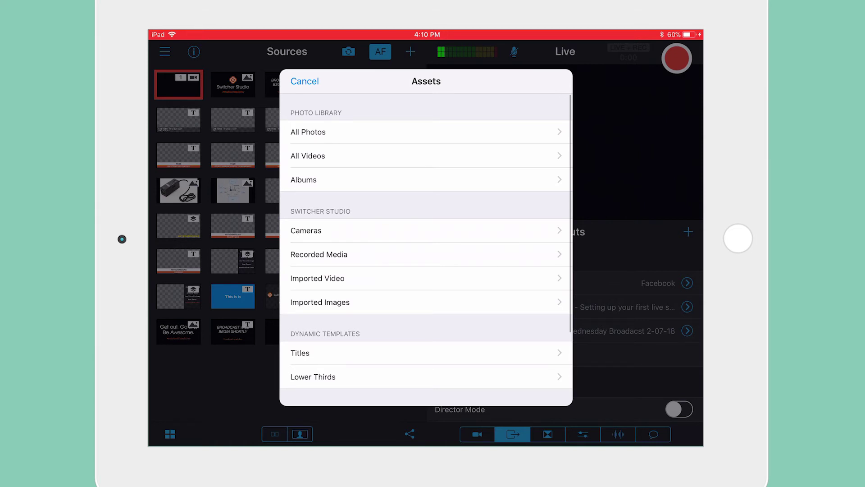
Add #madewithswitcher.png from Imported Images as an image source.
click(333, 302)
click(314, 115)
click(333, 288)
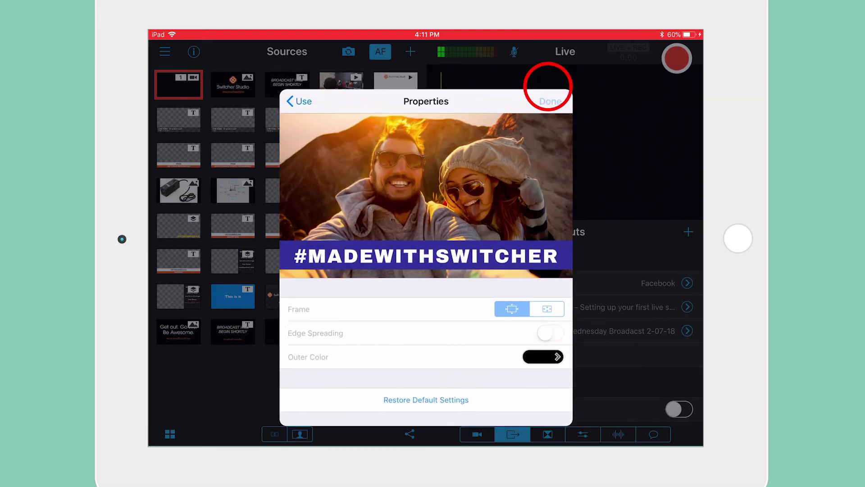